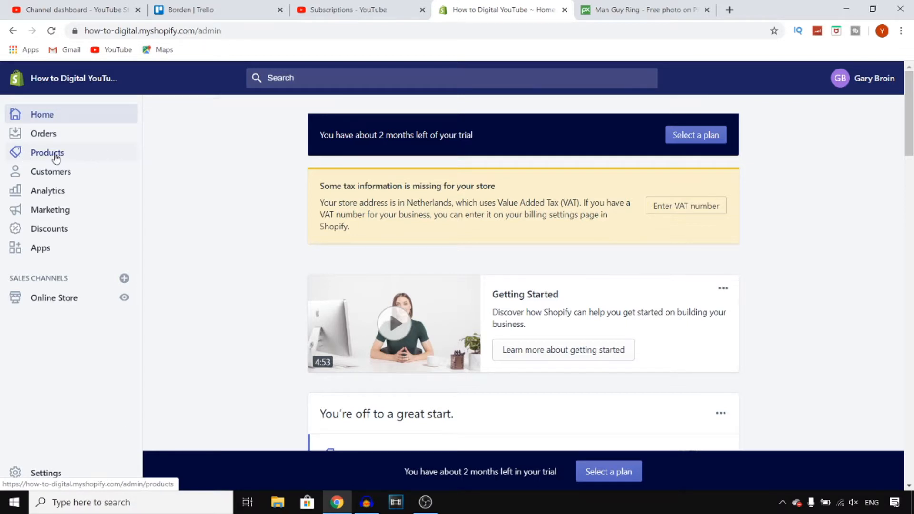
Start adding a new product to the store and title it "Short sleeve".
{"action": "left_click", "coordinate": [56, 157]}
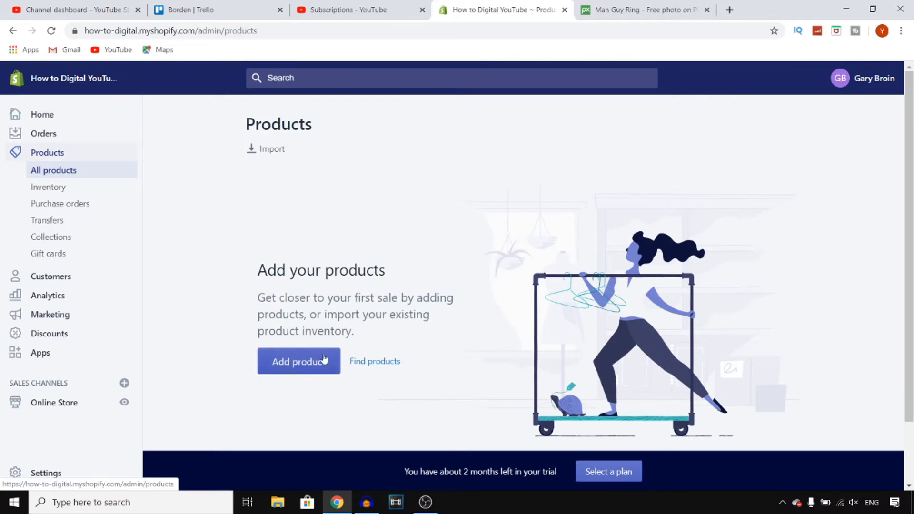
{"action": "left_click", "coordinate": [314, 365]}
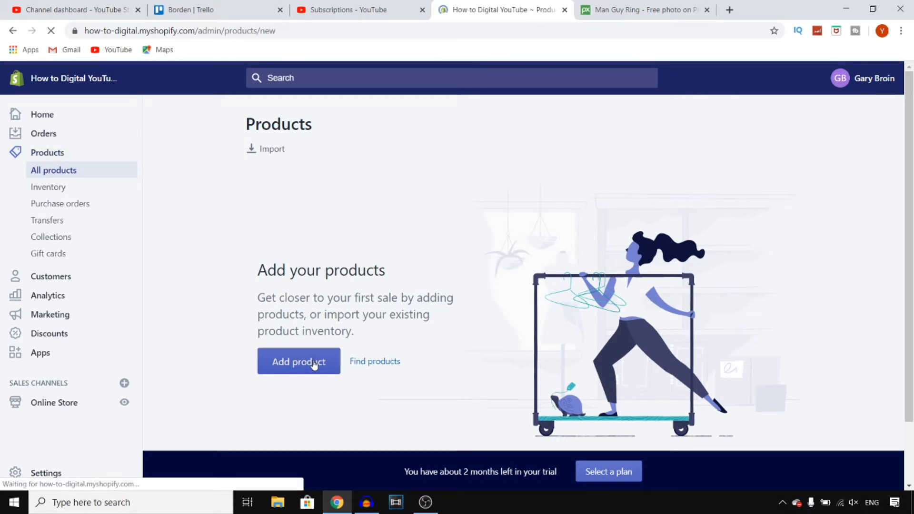
{"action": "type", "text": "Short sleeve"}
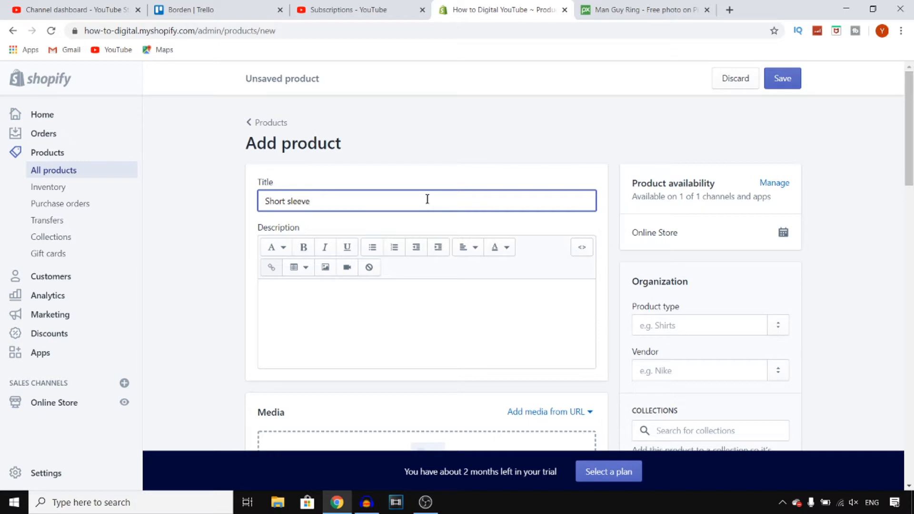
Enter the product description "the best short sleeves for in the summer".
{"action": "left_click", "coordinate": [391, 297]}
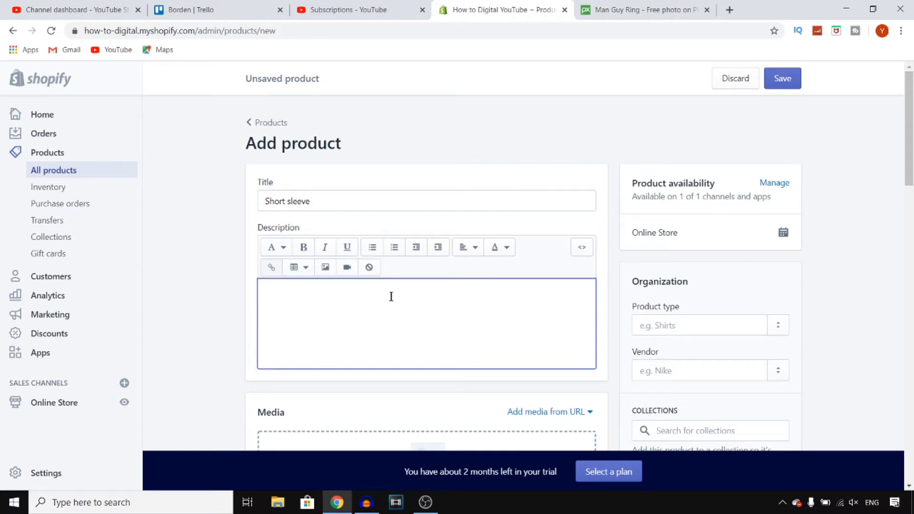
{"action": "type", "text": "the best short sleeves for i"}
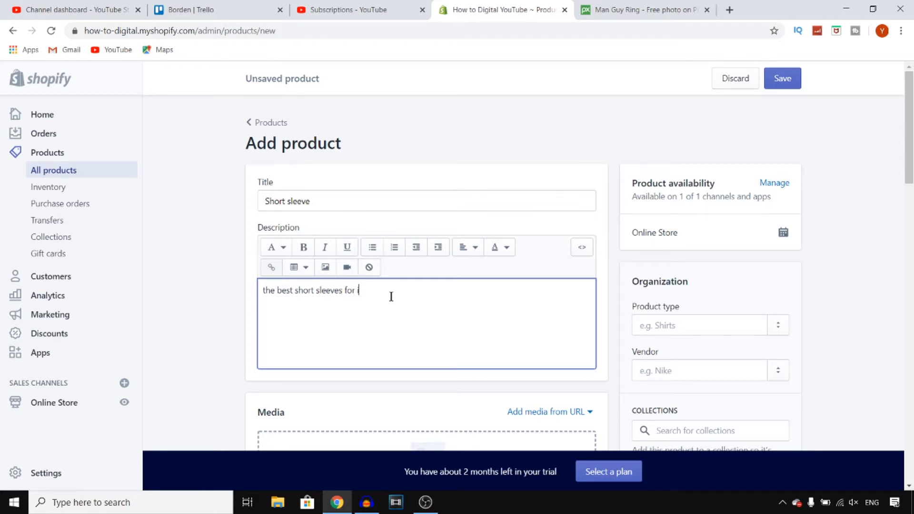
{"action": "type", "text": "he summer"}
{"action": "scroll", "coordinate": [355, 241], "scroll_direction": "down", "scroll_amount": 4}
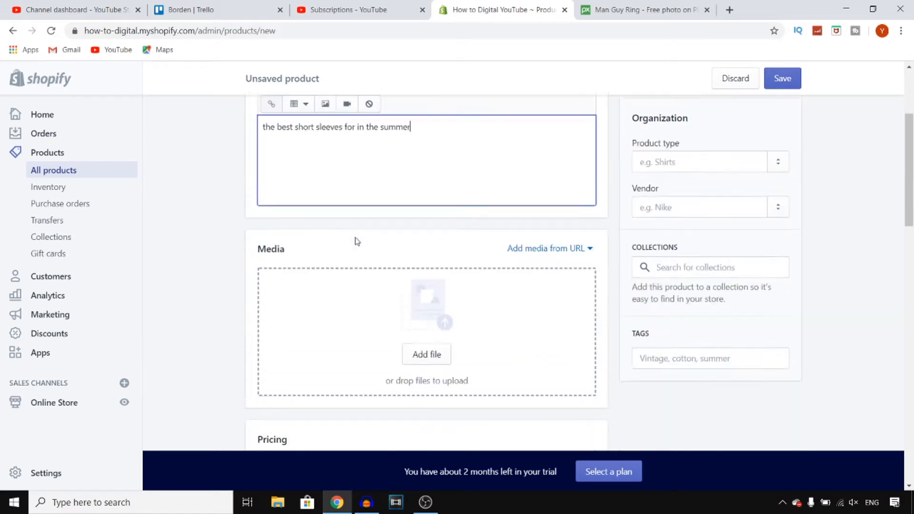
{"action": "scroll", "coordinate": [378, 178], "scroll_direction": "up", "scroll_amount": 2}
{"action": "triple_click", "coordinate": [365, 192]}
{"action": "left_click", "coordinate": [389, 193]}
{"action": "scroll", "coordinate": [389, 193], "scroll_direction": "down", "scroll_amount": 4}
{"action": "scroll", "coordinate": [261, 210], "scroll_direction": "up", "scroll_amount": 4}
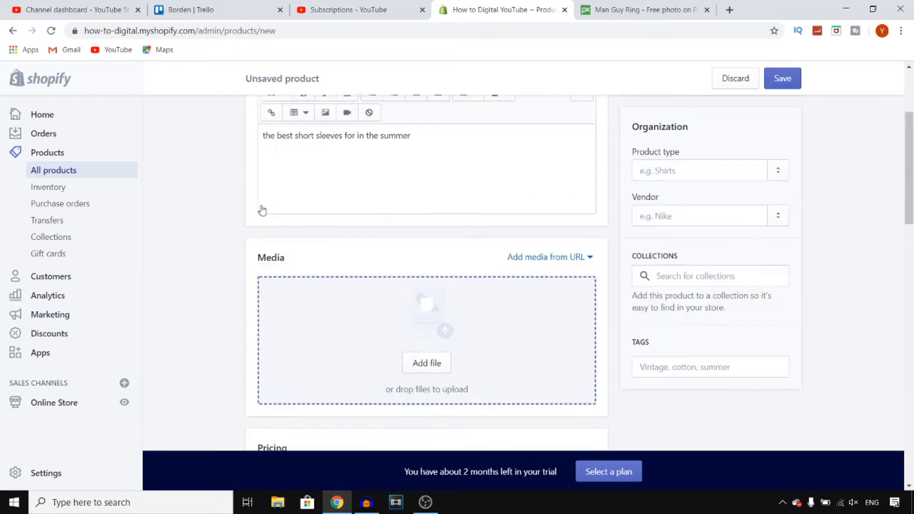
Upload the image man-2585562_1920 from the Downloads folder as the product's media.
{"action": "scroll", "coordinate": [367, 231], "scroll_direction": "down", "scroll_amount": 2}
{"action": "left_click", "coordinate": [427, 320]}
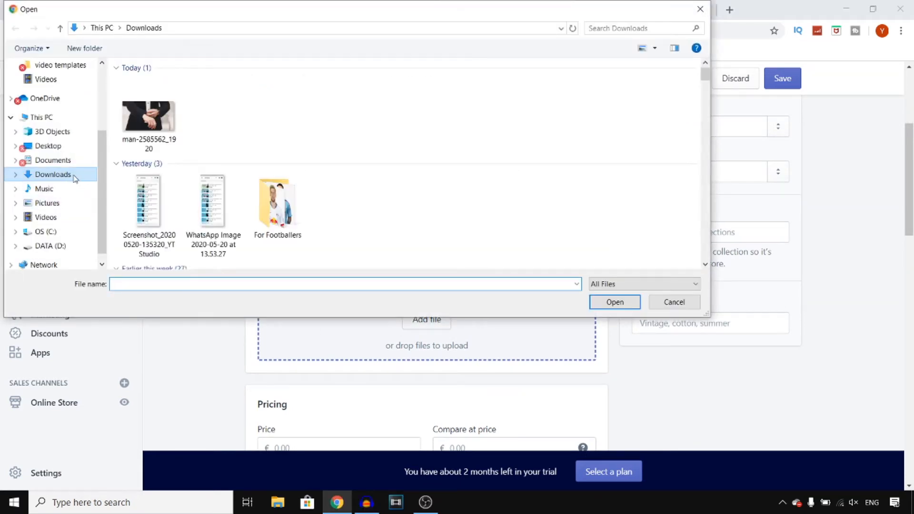
{"action": "double_click", "coordinate": [148, 116]}
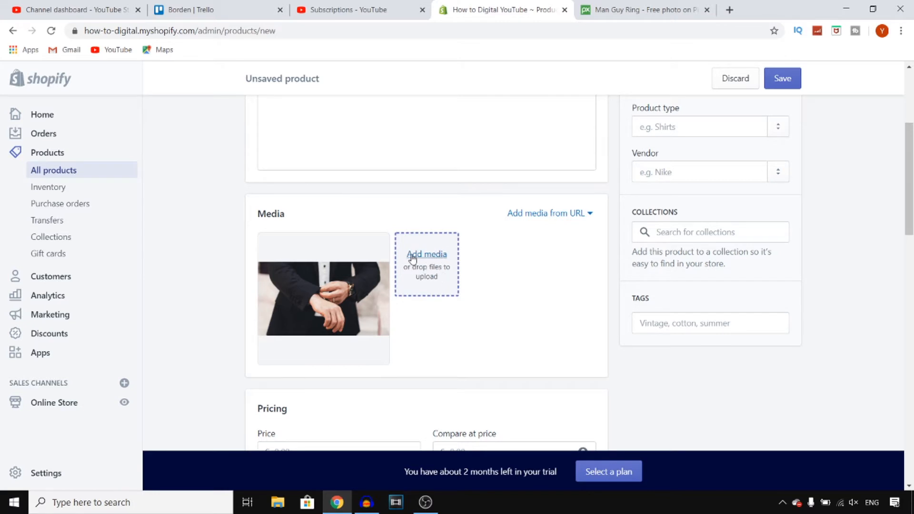
Set the product's price to €50.00 and its compare-at price to €75.00.
{"action": "scroll", "coordinate": [457, 267], "scroll_direction": "down", "scroll_amount": 2}
{"action": "scroll", "coordinate": [477, 267], "scroll_direction": "down", "scroll_amount": 4}
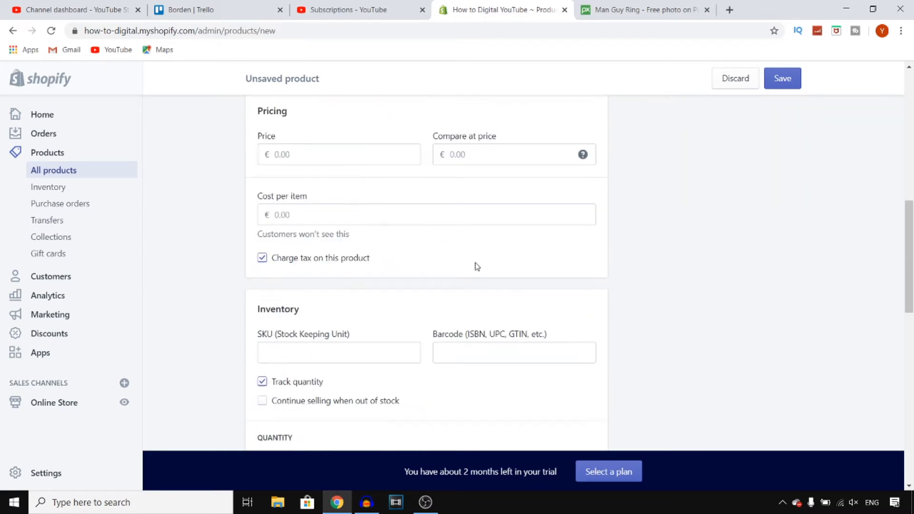
{"action": "left_click", "coordinate": [363, 162]}
{"action": "type", "text": "50"}
{"action": "left_click", "coordinate": [512, 155]}
{"action": "type", "text": "7"}
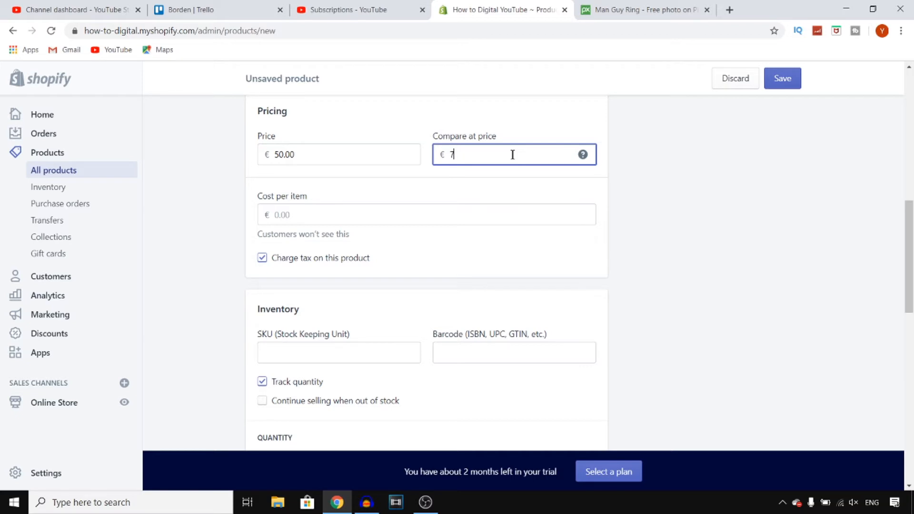
{"action": "left_click", "coordinate": [634, 192]}
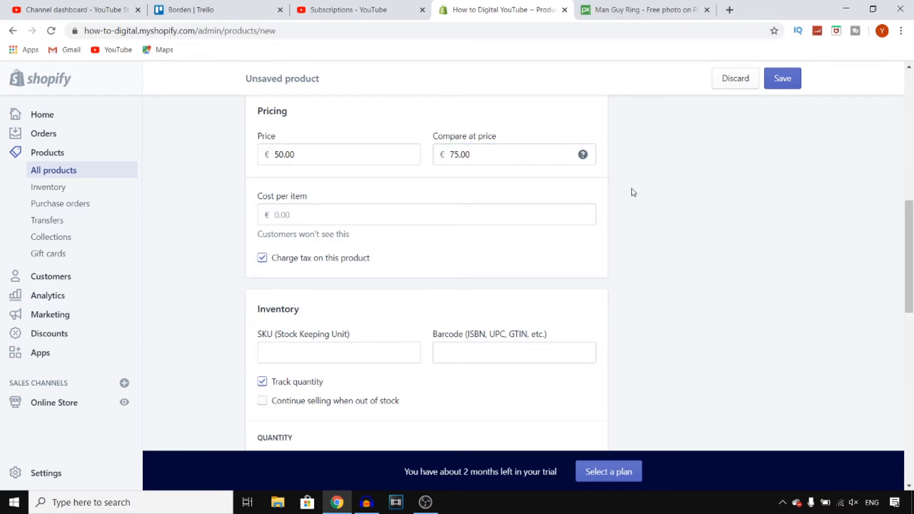
Set the cost per item to €30.00, and toggle the product's tax charge off and back on.
{"action": "left_click", "coordinate": [340, 213]}
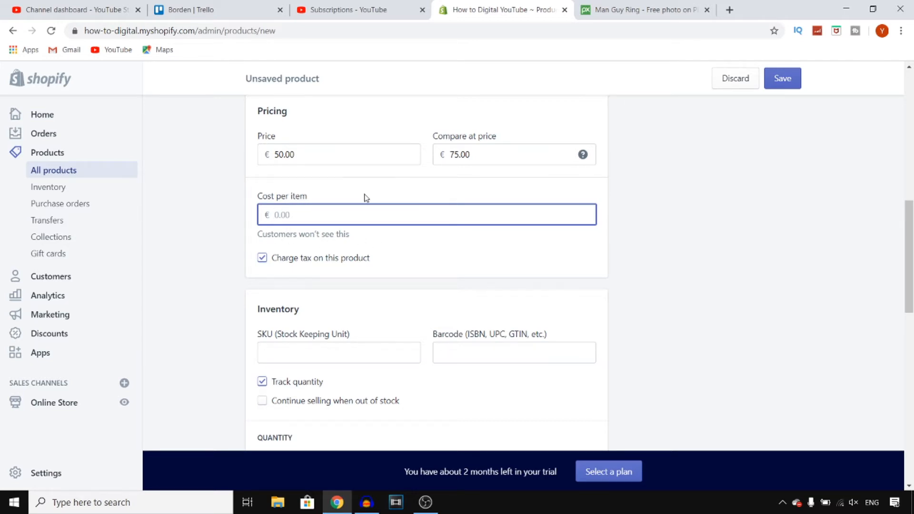
{"action": "scroll", "coordinate": [363, 198], "scroll_direction": "up", "scroll_amount": 6}
{"action": "scroll", "coordinate": [422, 281], "scroll_direction": "down", "scroll_amount": 6}
{"action": "type", "text": "30"}
{"action": "left_click", "coordinate": [334, 263]}
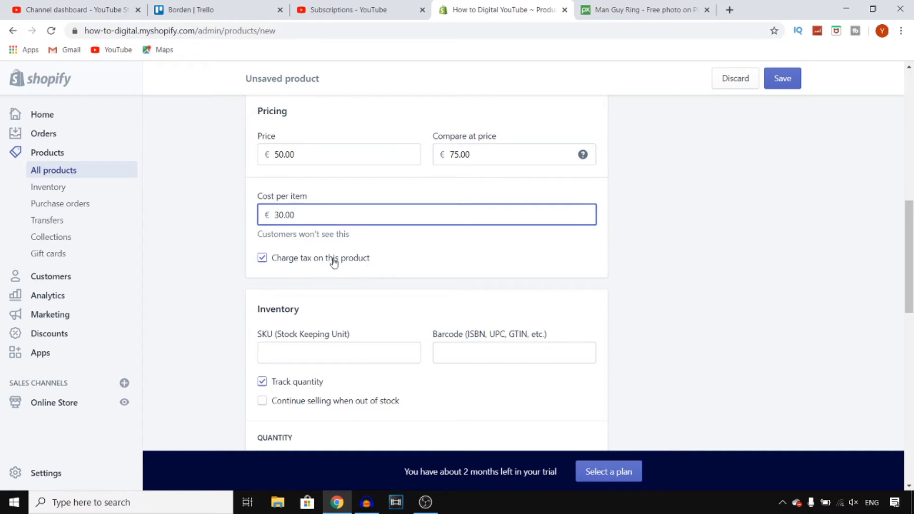
{"action": "left_click", "coordinate": [267, 266]}
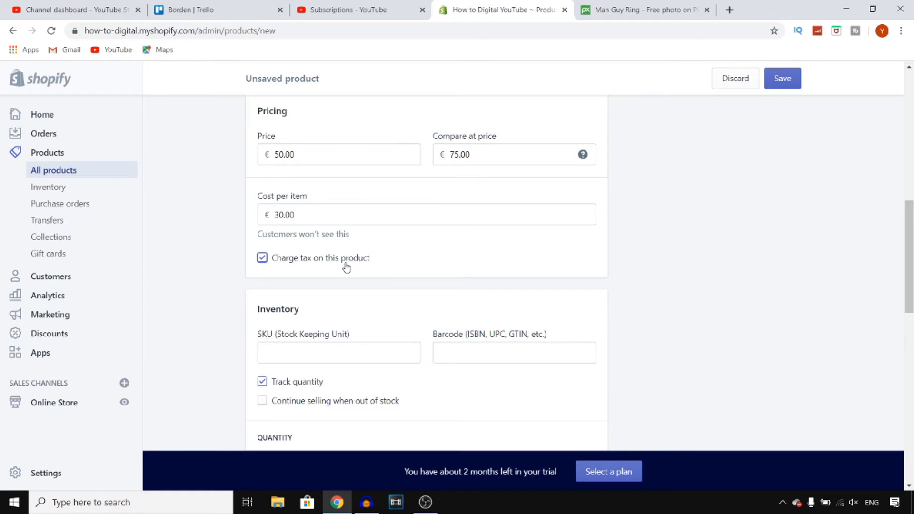
Examine the product's inventory, quantity and shipping settings.
{"action": "scroll", "coordinate": [346, 268], "scroll_direction": "down", "scroll_amount": 2}
{"action": "scroll", "coordinate": [345, 263], "scroll_direction": "down", "scroll_amount": 2}
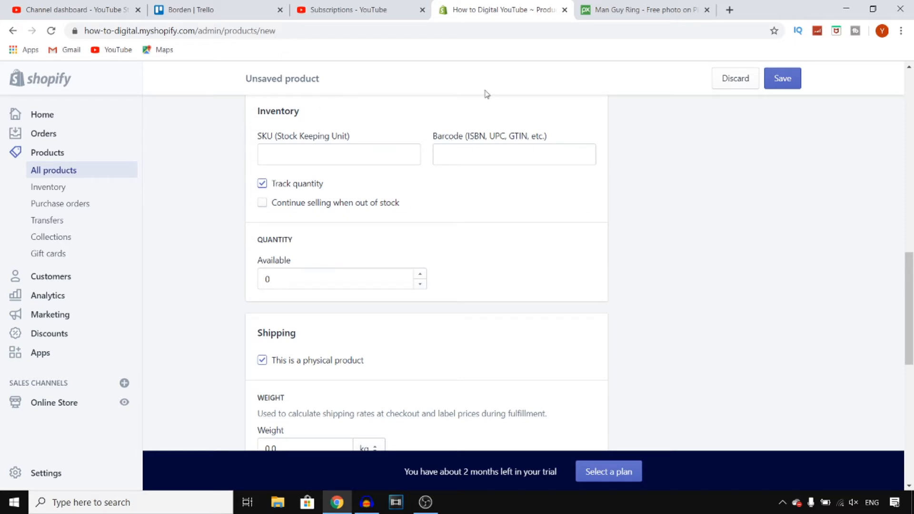
{"action": "left_click_drag", "start_coordinate": [912, 280], "coordinate": [912, 319]}
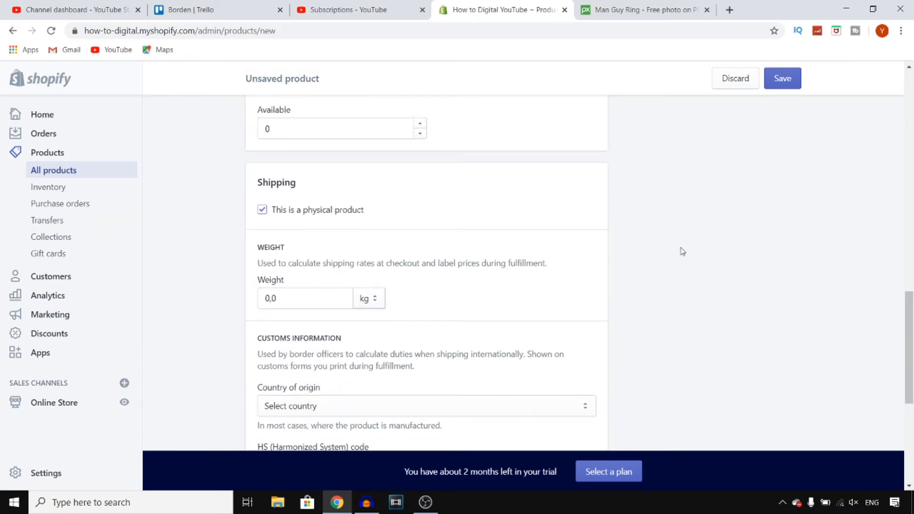
{"action": "scroll", "coordinate": [515, 204], "scroll_direction": "up", "scroll_amount": 4}
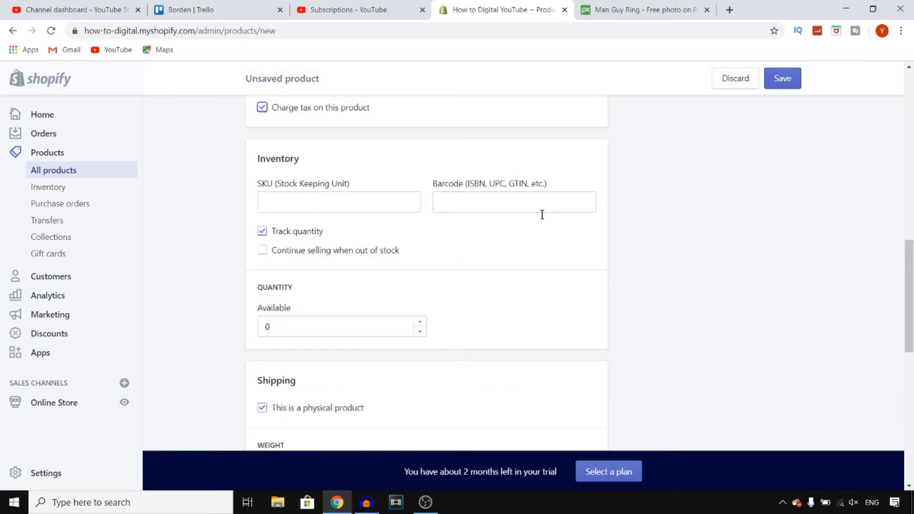
{"action": "scroll", "coordinate": [691, 243], "scroll_direction": "down", "scroll_amount": 6}
{"action": "scroll", "coordinate": [374, 127], "scroll_direction": "up", "scroll_amount": 1}
{"action": "scroll", "coordinate": [374, 126], "scroll_direction": "up", "scroll_amount": 1}
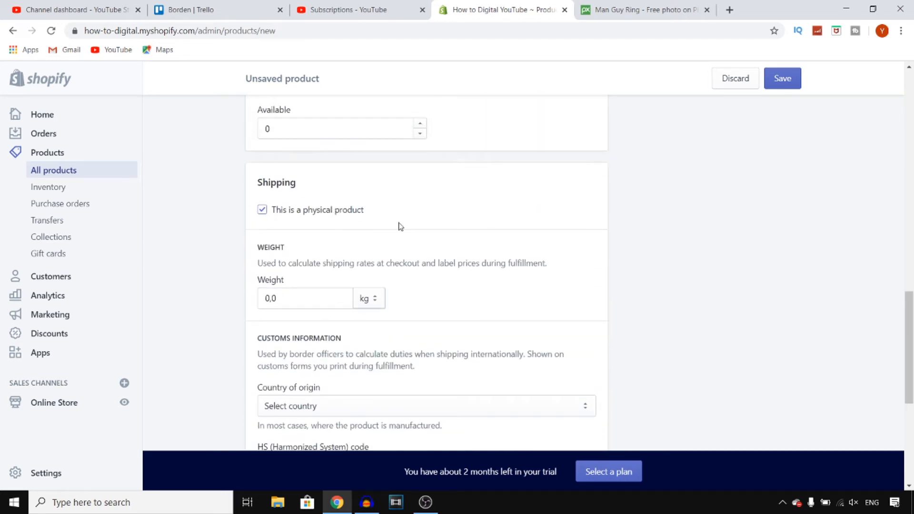
Toggle the physical product option off and back on to compare the shipping fields it controls.
{"action": "left_click", "coordinate": [318, 212]}
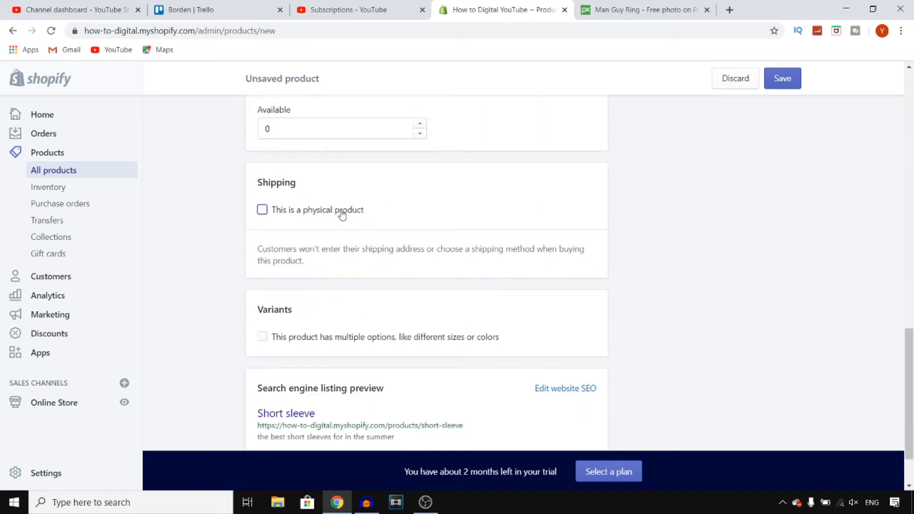
{"action": "left_click", "coordinate": [262, 211]}
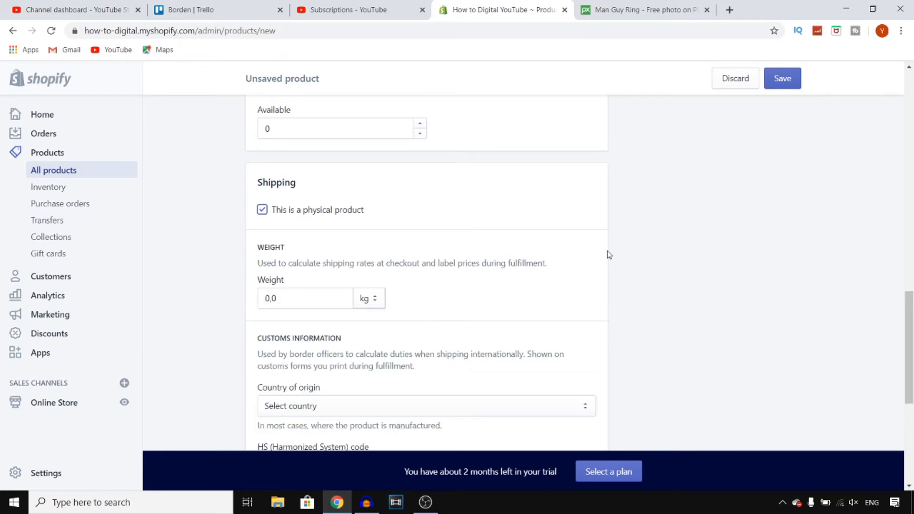
{"action": "left_click", "coordinate": [262, 210]}
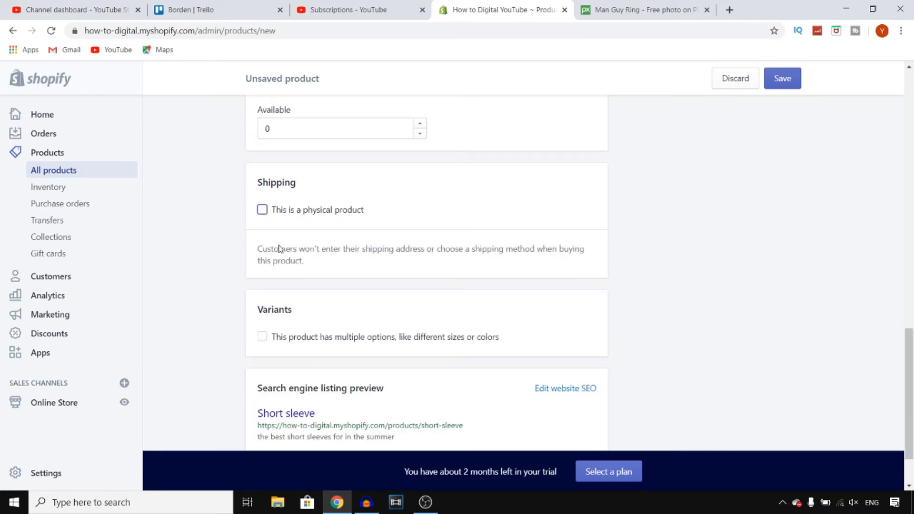
{"action": "left_click", "coordinate": [292, 212]}
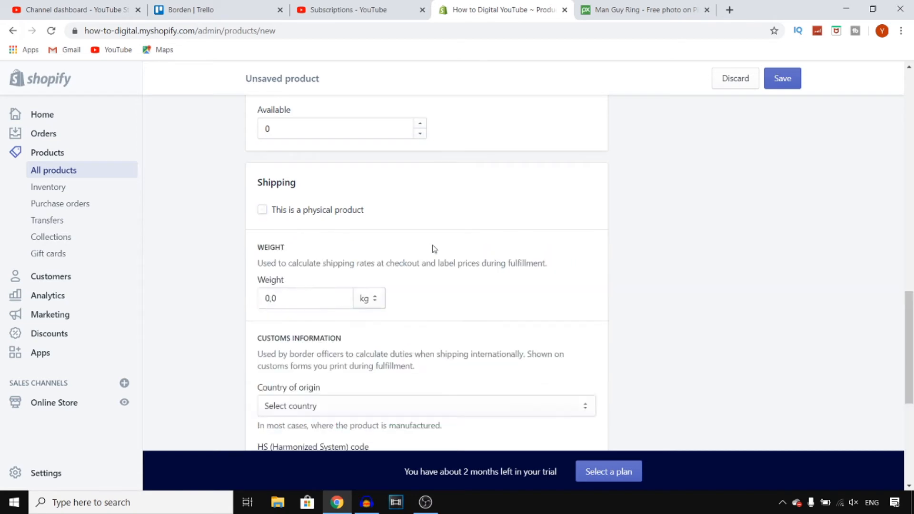
{"action": "scroll", "coordinate": [447, 248], "scroll_direction": "up", "scroll_amount": 10}
{"action": "scroll", "coordinate": [443, 247], "scroll_direction": "down", "scroll_amount": 5}
{"action": "scroll", "coordinate": [406, 251], "scroll_direction": "down", "scroll_amount": 1}
{"action": "scroll", "coordinate": [406, 251], "scroll_direction": "up", "scroll_amount": 6}
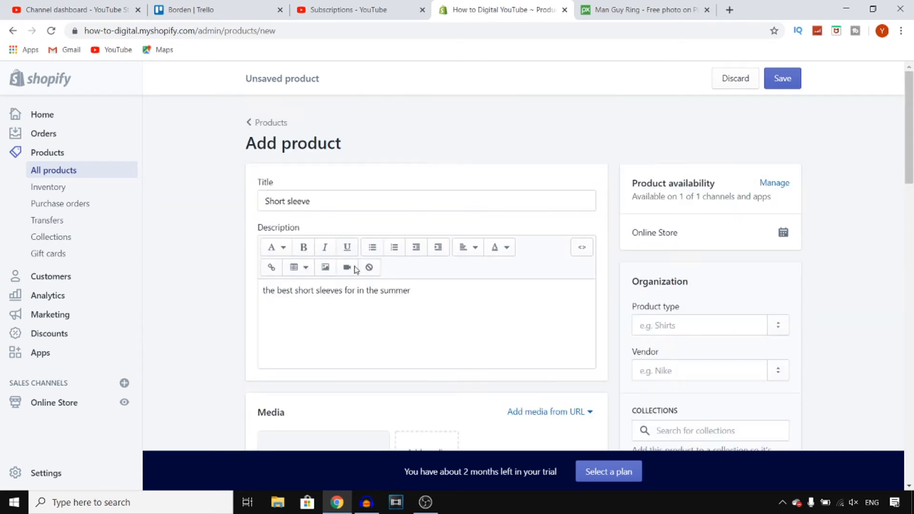
{"action": "scroll", "coordinate": [405, 244], "scroll_direction": "down", "scroll_amount": 15}
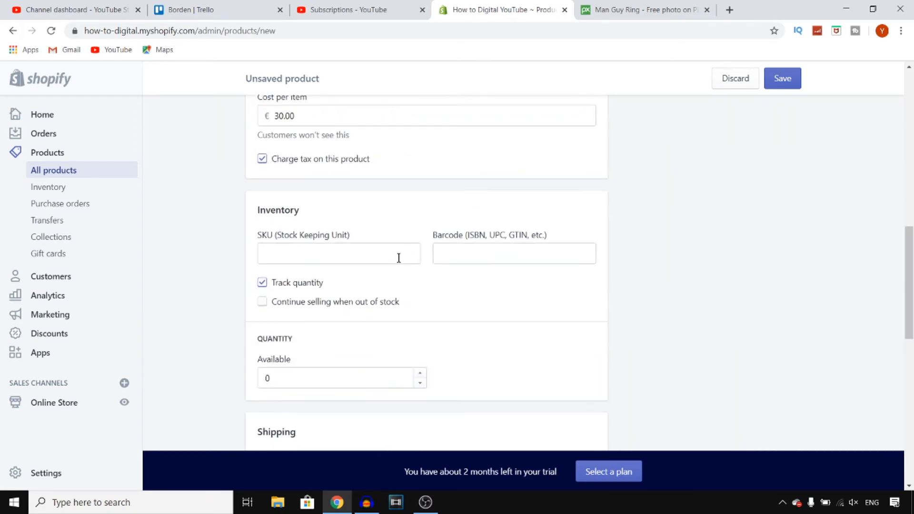
{"action": "scroll", "coordinate": [329, 202], "scroll_direction": "up", "scroll_amount": 4}
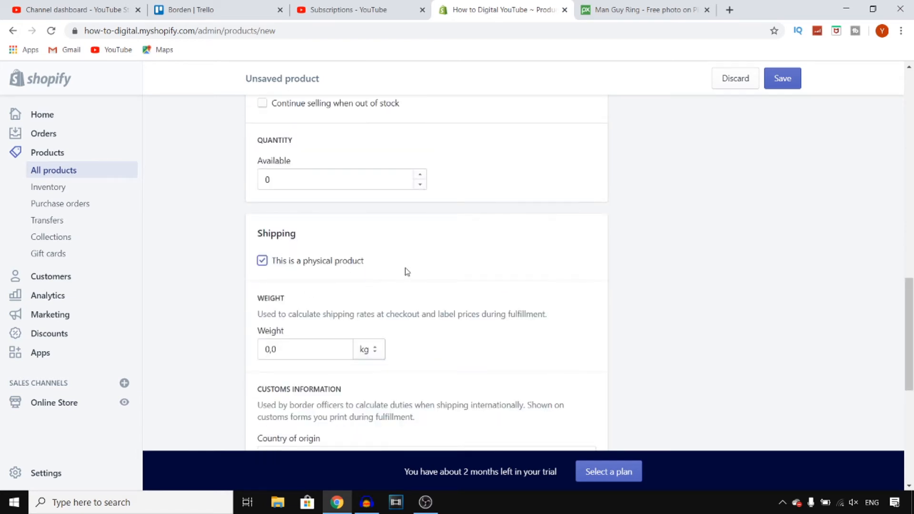
Set the product's shipping weight to 1,0 with kg as the unit.
{"action": "scroll", "coordinate": [407, 272], "scroll_direction": "down", "scroll_amount": 2}
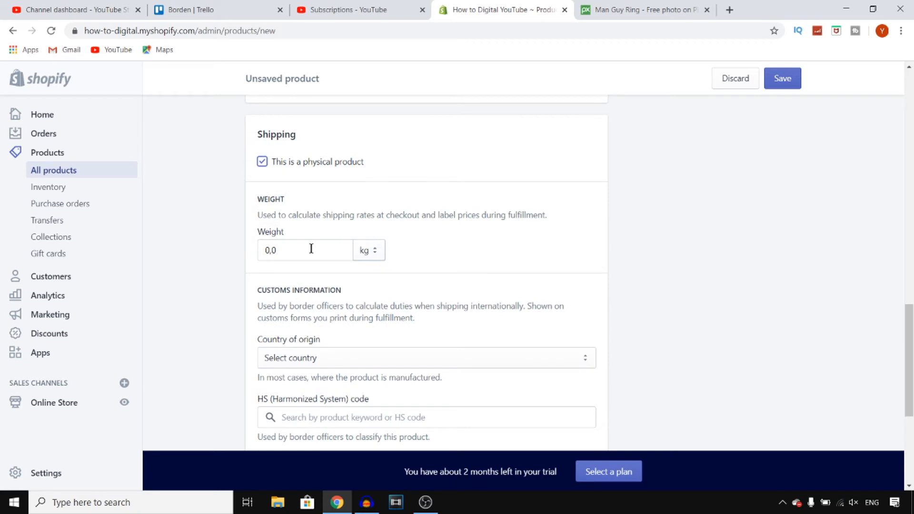
{"action": "left_click", "coordinate": [373, 251]}
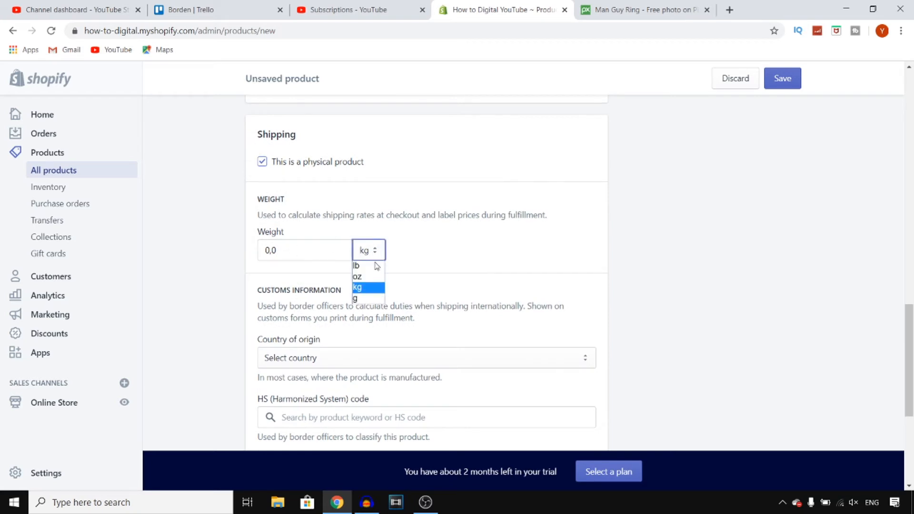
{"action": "left_click", "coordinate": [358, 287]}
{"action": "left_click", "coordinate": [366, 254]}
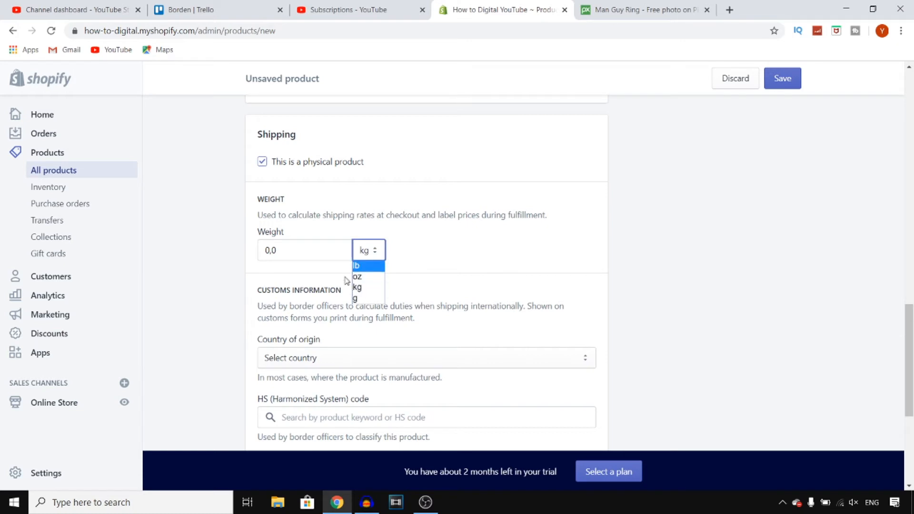
{"action": "left_click", "coordinate": [314, 247]}
{"action": "left_click_drag", "start_coordinate": [314, 247], "coordinate": [215, 249]}
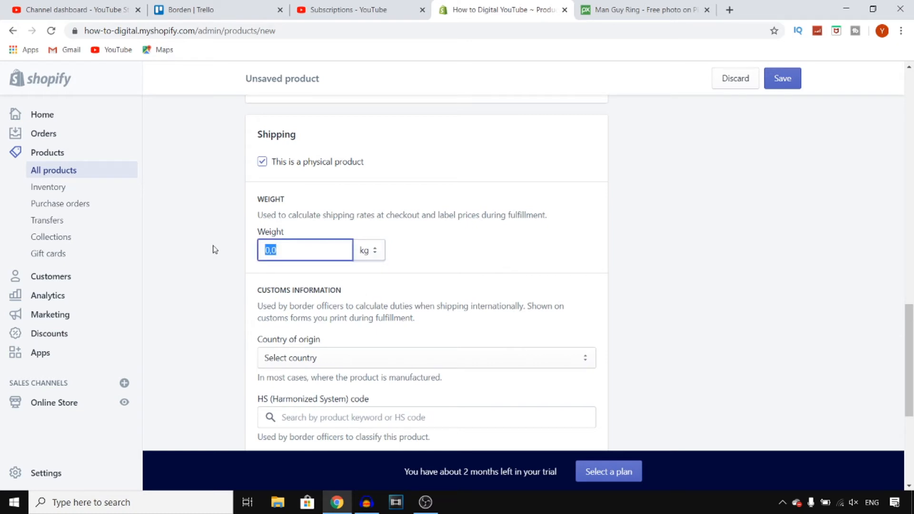
{"action": "key", "text": "BackSpace"}
{"action": "left_click", "coordinate": [562, 252]}
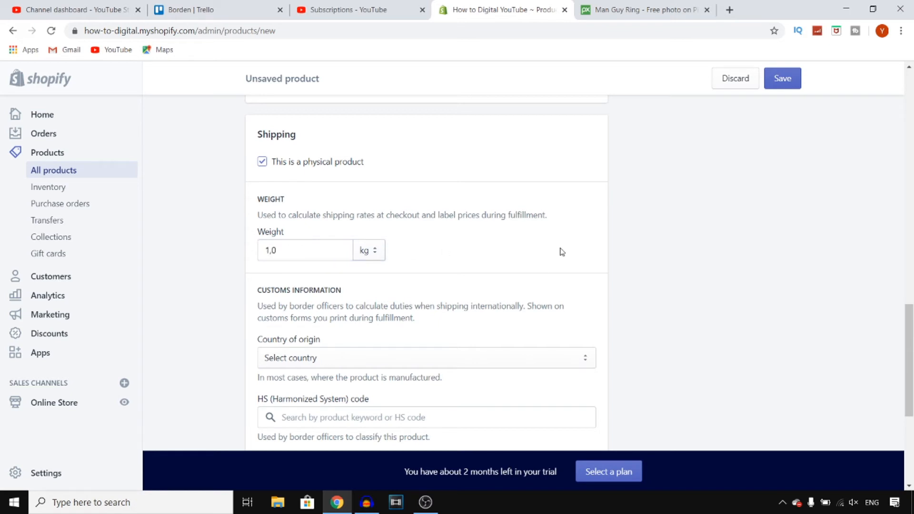
Enable variants so that the product can have multiple options such as sizes or colors.
{"action": "scroll", "coordinate": [561, 251], "scroll_direction": "down", "scroll_amount": 2}
{"action": "scroll", "coordinate": [490, 241], "scroll_direction": "down", "scroll_amount": 3}
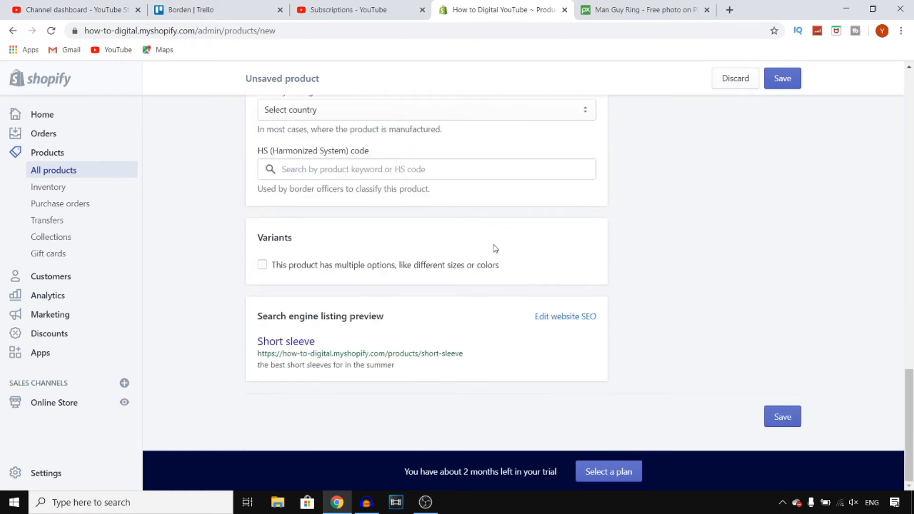
{"action": "left_click", "coordinate": [265, 269]}
{"action": "scroll", "coordinate": [357, 280], "scroll_direction": "down", "scroll_amount": 3}
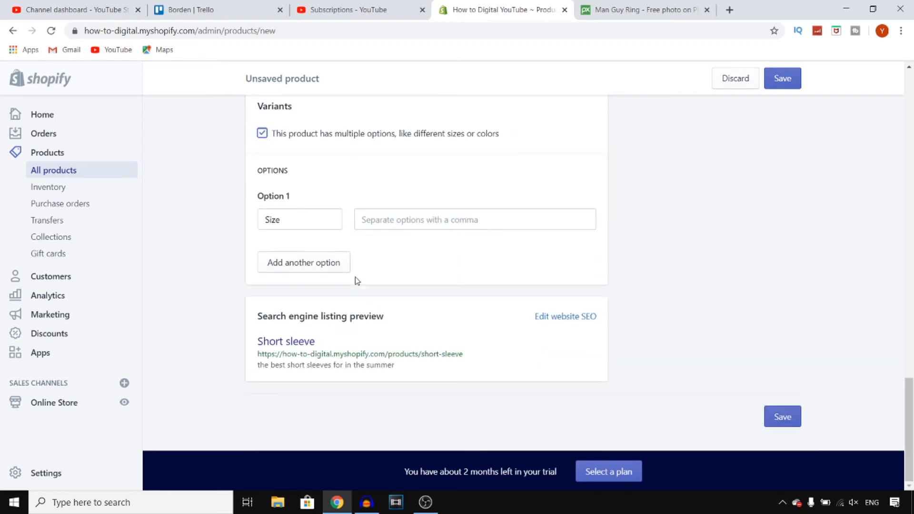
{"action": "scroll", "coordinate": [357, 280], "scroll_direction": "up", "scroll_amount": 20}
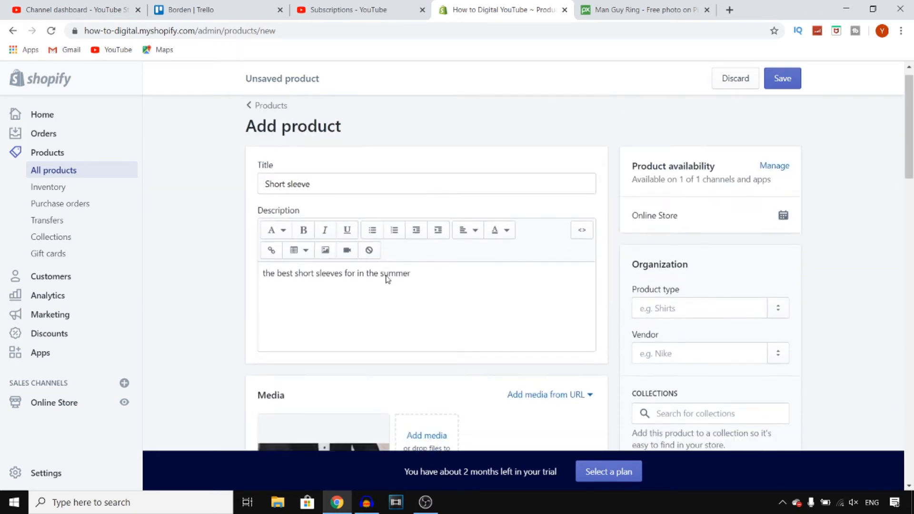
{"action": "scroll", "coordinate": [386, 279], "scroll_direction": "down", "scroll_amount": 4}
{"action": "scroll", "coordinate": [501, 297], "scroll_direction": "down", "scroll_amount": 2}
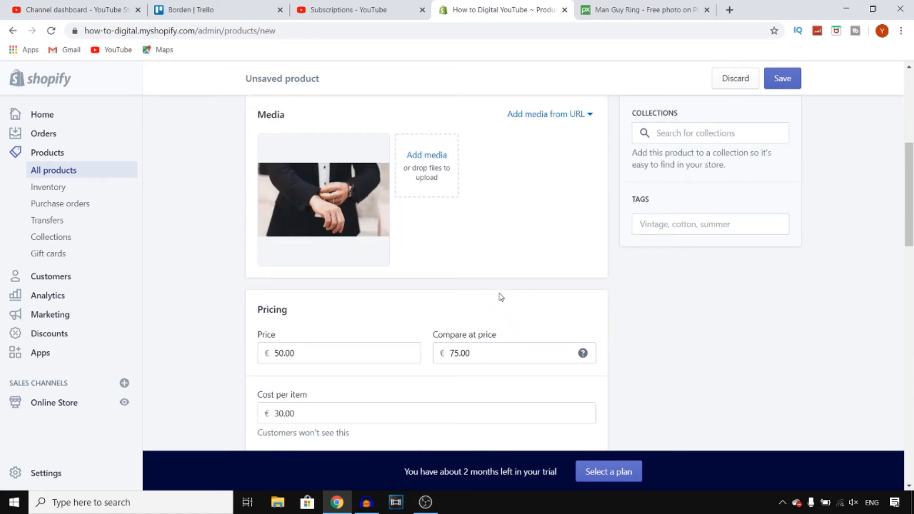
Set the first variant option to Color and add a second option named Size.
{"action": "scroll", "coordinate": [501, 297], "scroll_direction": "down", "scroll_amount": 15}
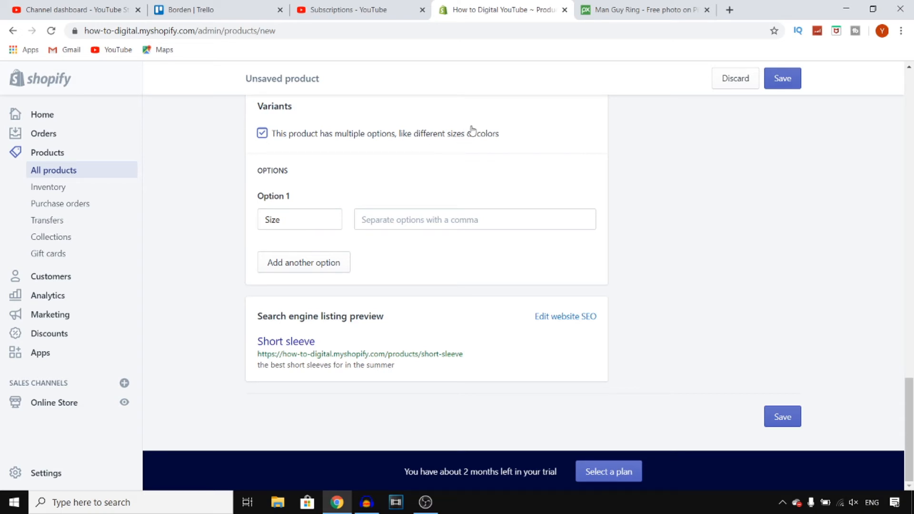
{"action": "left_click", "coordinate": [312, 220]}
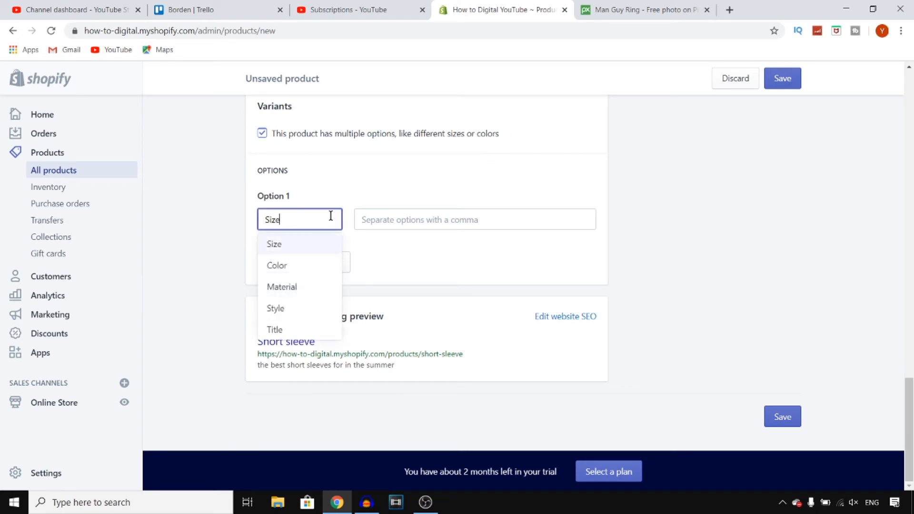
{"action": "left_click", "coordinate": [307, 266]}
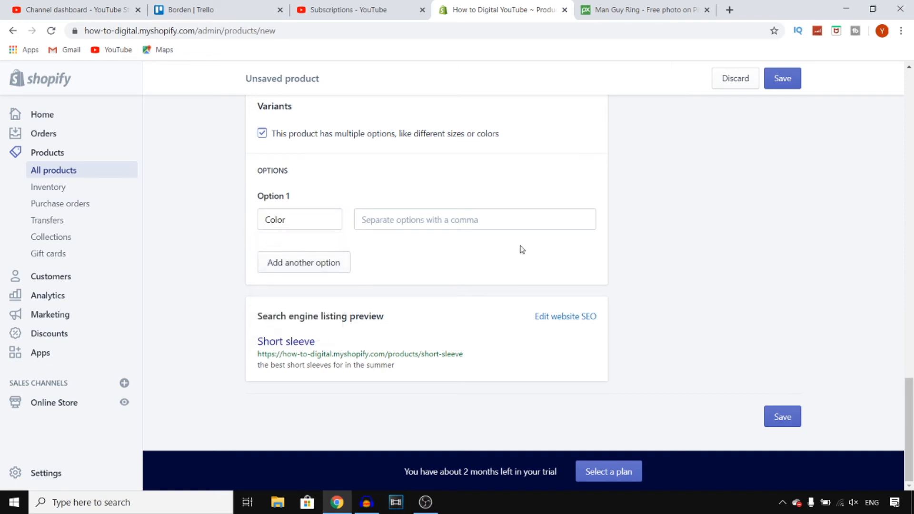
{"action": "left_click", "coordinate": [328, 262]}
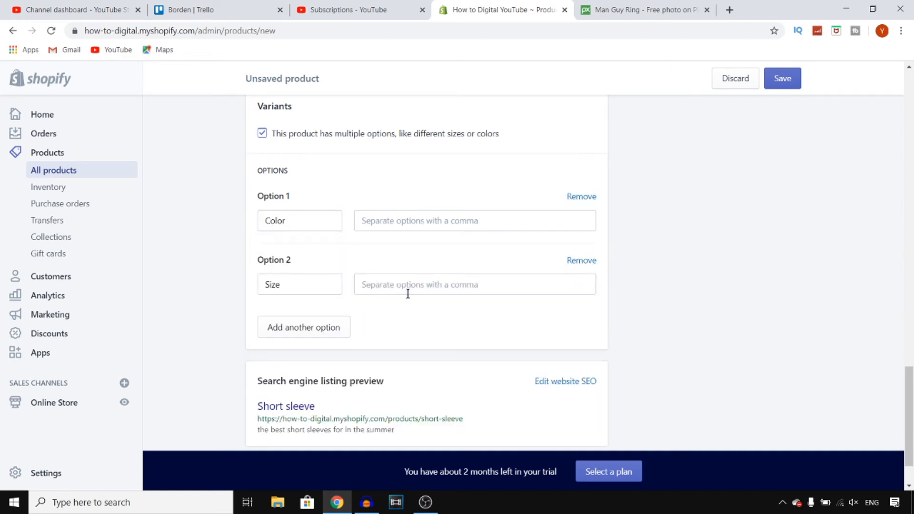
{"action": "left_click", "coordinate": [437, 217]}
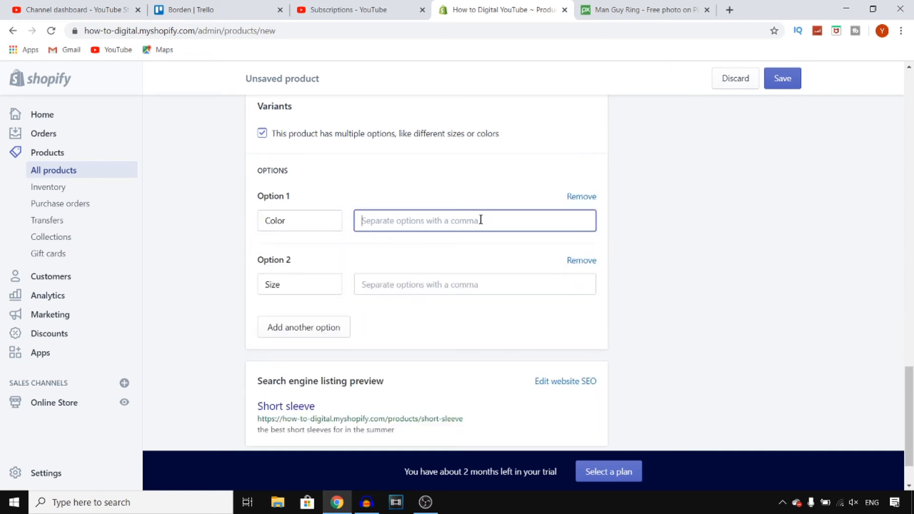
{"action": "left_click", "coordinate": [310, 283]}
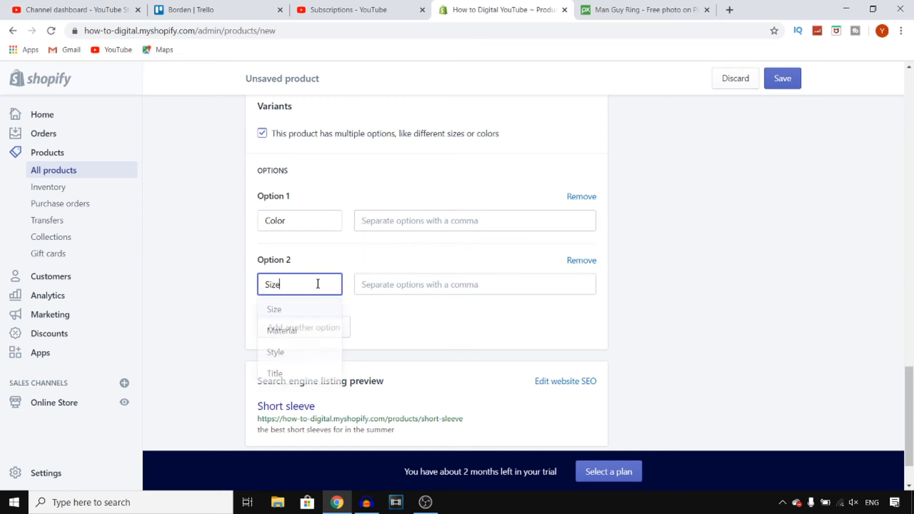
{"action": "left_click", "coordinate": [303, 315]}
{"action": "left_click", "coordinate": [428, 280]}
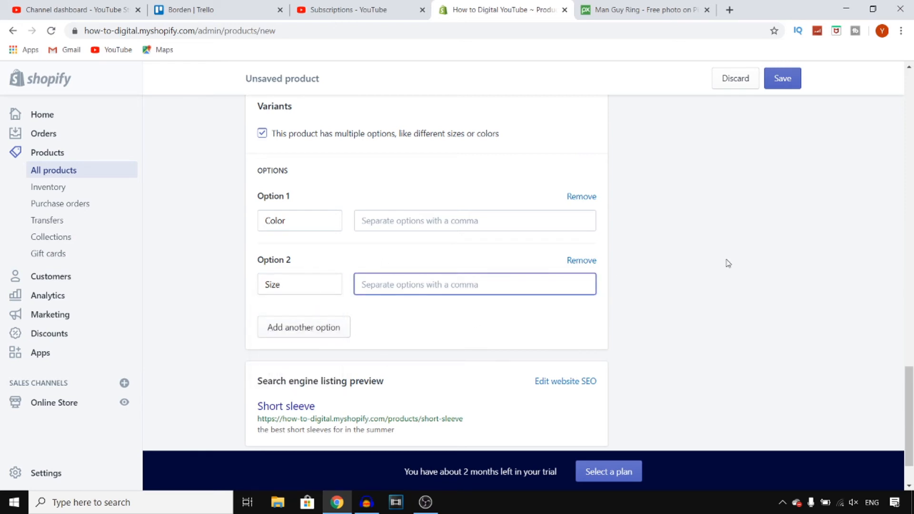
Review the product form, including the title, description, media, product type, vendor, collections and tags fields.
{"action": "scroll", "coordinate": [709, 293], "scroll_direction": "down", "scroll_amount": 2}
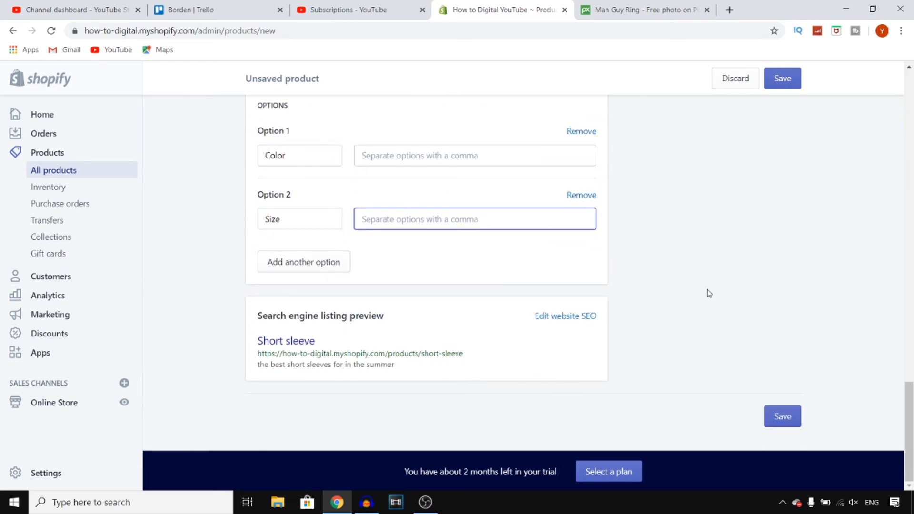
{"action": "scroll", "coordinate": [709, 294], "scroll_direction": "up", "scroll_amount": 15}
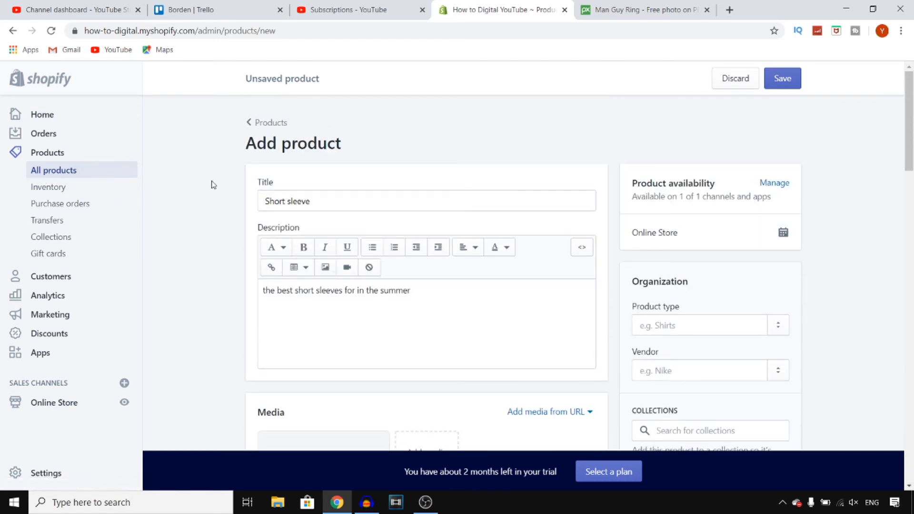
{"action": "scroll", "coordinate": [518, 279], "scroll_direction": "down", "scroll_amount": 2}
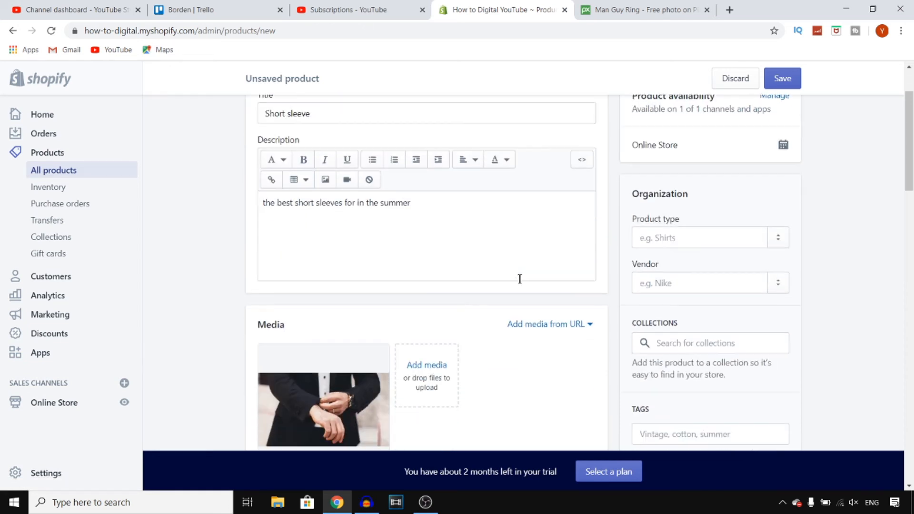
{"action": "scroll", "coordinate": [519, 281], "scroll_direction": "up", "scroll_amount": 2}
{"action": "scroll", "coordinate": [670, 279], "scroll_direction": "down", "scroll_amount": 3}
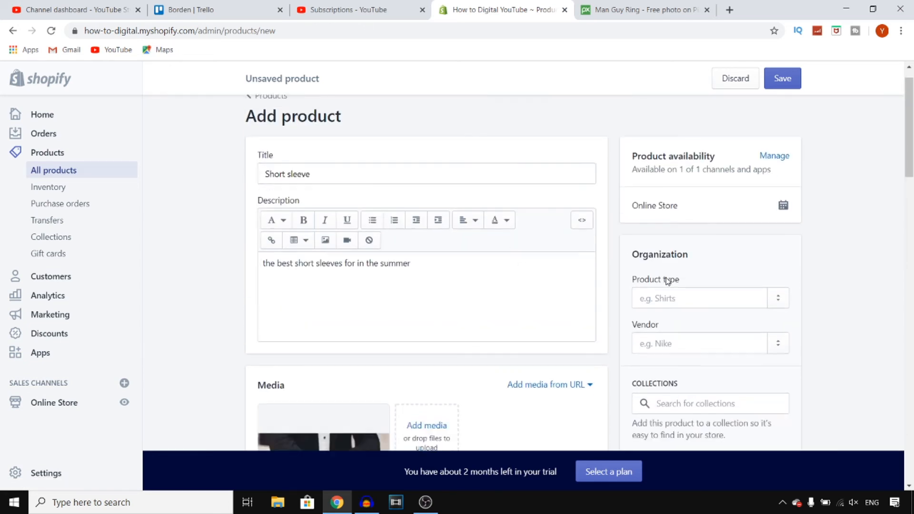
{"action": "scroll", "coordinate": [702, 262], "scroll_direction": "up", "scroll_amount": 1}
{"action": "left_click", "coordinate": [724, 329]}
{"action": "left_click", "coordinate": [685, 417]}
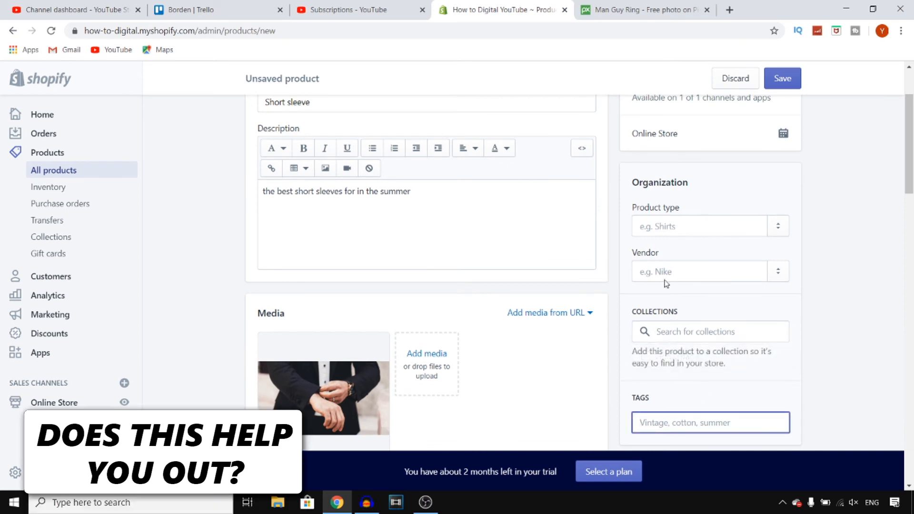
{"action": "left_click", "coordinate": [718, 232]}
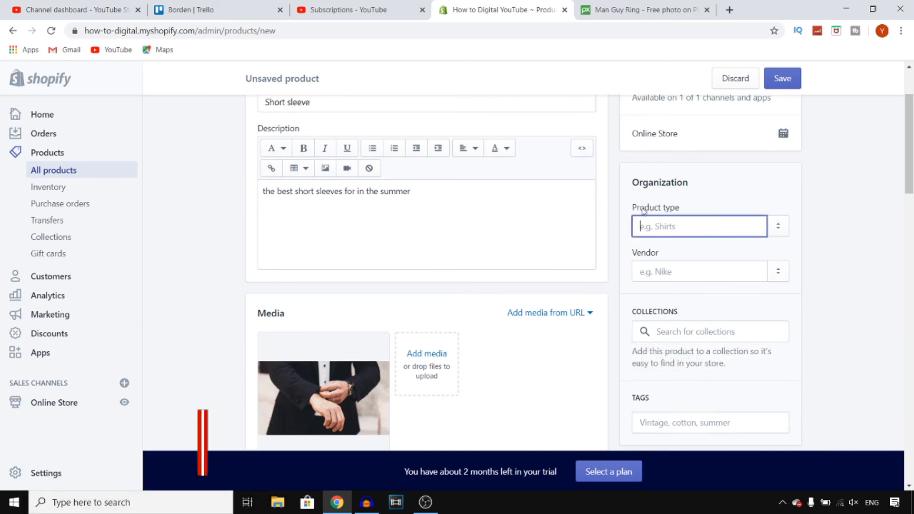
{"action": "left_click", "coordinate": [872, 237]}
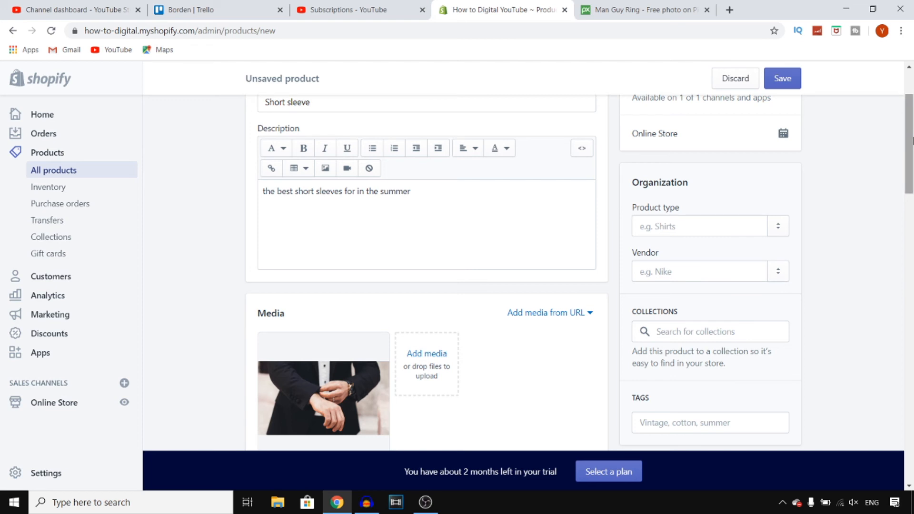
Try to save the product with the Color and Size option values left blank.
{"action": "scroll", "coordinate": [912, 141], "scroll_direction": "up", "scroll_amount": 4}
{"action": "left_click", "coordinate": [783, 78]}
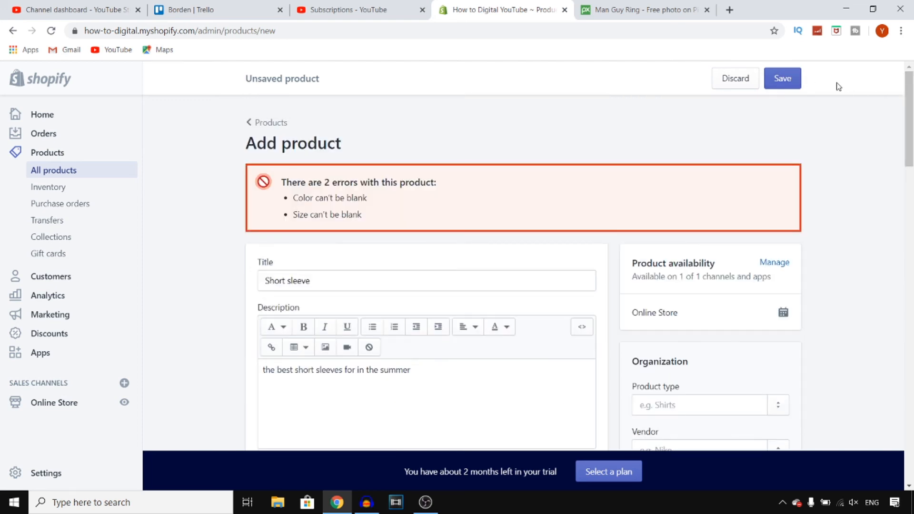
Enter "white" as the Color option value and "xl" as the Size option value.
{"action": "scroll", "coordinate": [547, 65], "scroll_direction": "down", "scroll_amount": 2}
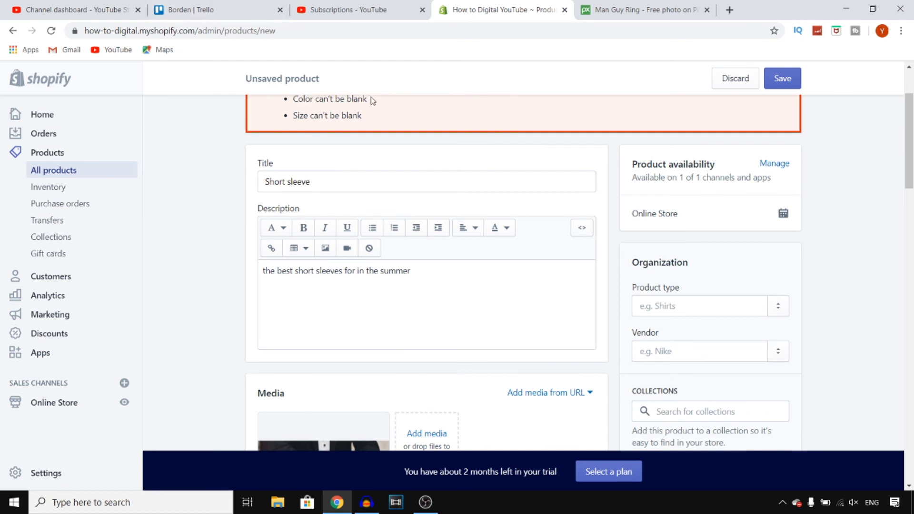
{"action": "scroll", "coordinate": [473, 199], "scroll_direction": "down", "scroll_amount": 10}
{"action": "scroll", "coordinate": [473, 199], "scroll_direction": "down", "scroll_amount": 15}
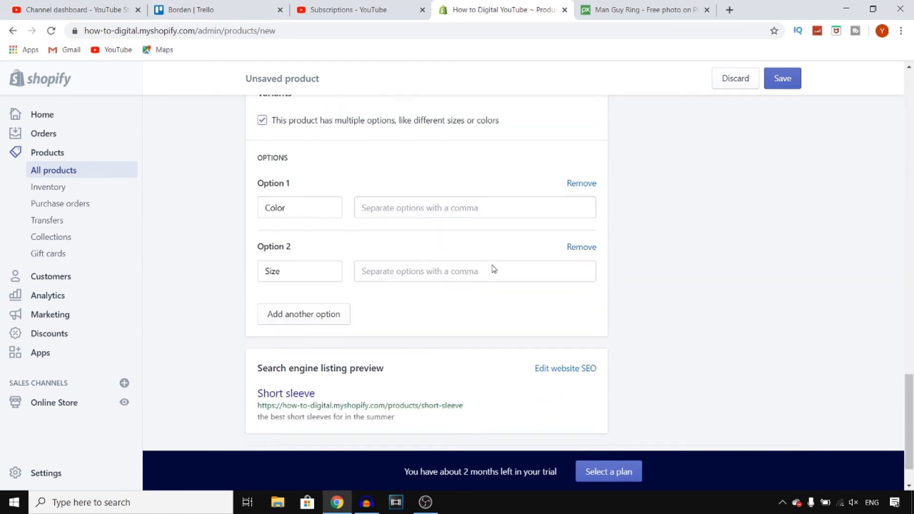
{"action": "left_click", "coordinate": [443, 156]}
{"action": "type", "text": "white"}
{"action": "left_click", "coordinate": [445, 220]}
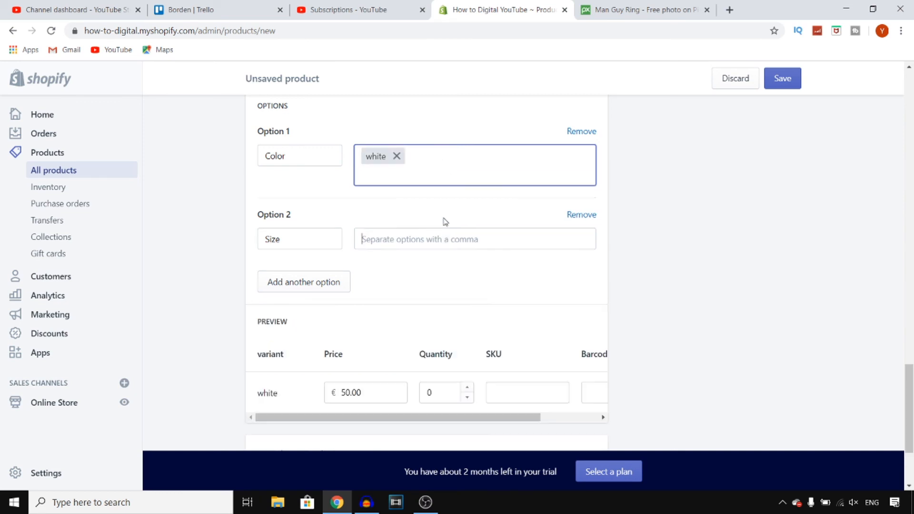
{"action": "type", "text": "xl"}
Save the Short sleeve product with its Color and Size variant.
{"action": "left_click", "coordinate": [653, 290]}
{"action": "scroll", "coordinate": [738, 214], "scroll_direction": "down", "scroll_amount": 8}
{"action": "left_click", "coordinate": [783, 79]}
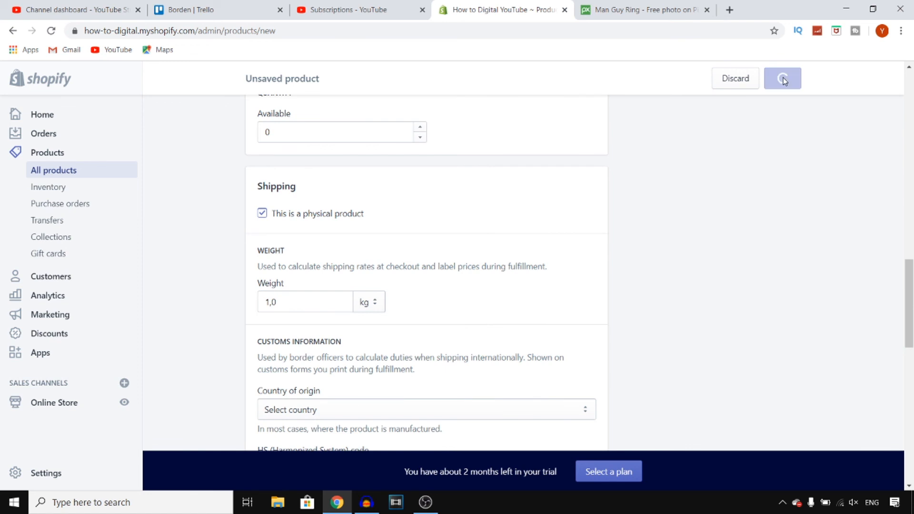